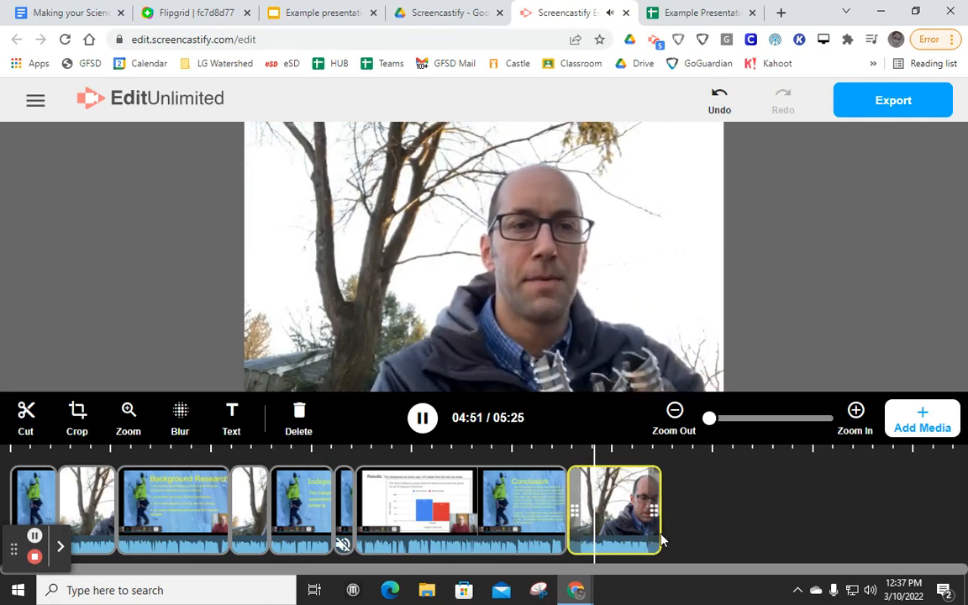
- Move the last outdoor talking clip in the timeline to just before the Results slide clip
click(629, 510)
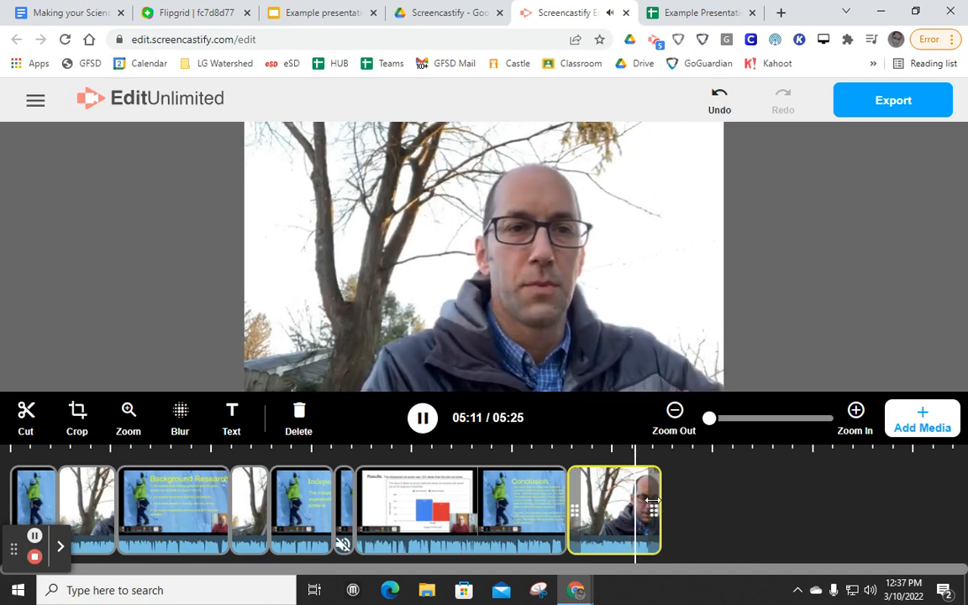
click(603, 512)
key(space)
drag(603, 548, 371, 557)
click(371, 504)
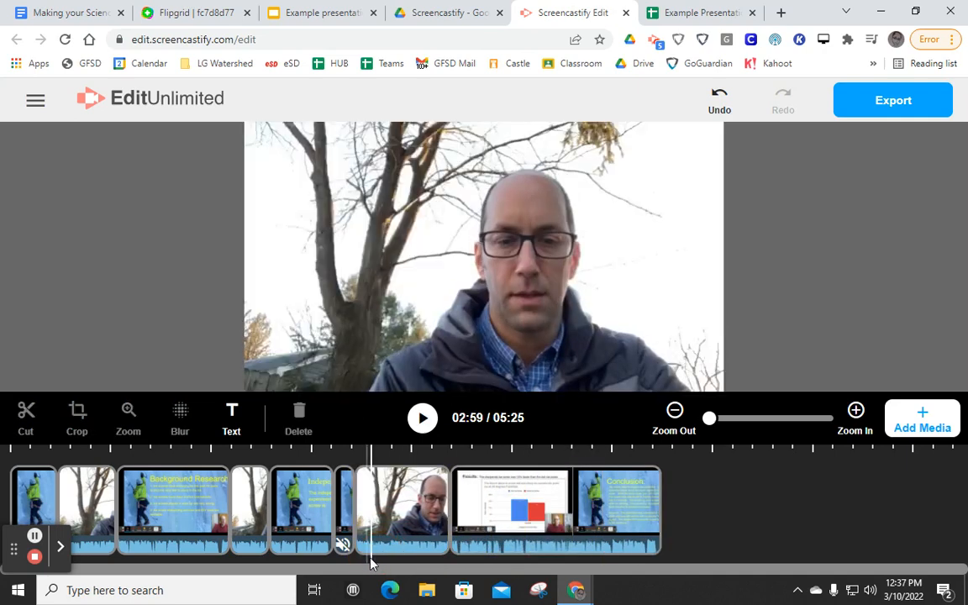
- Import the A4A82F51 video from the Science Fair Example Folder in Drive and place it directly before the Results slide clip
click(921, 420)
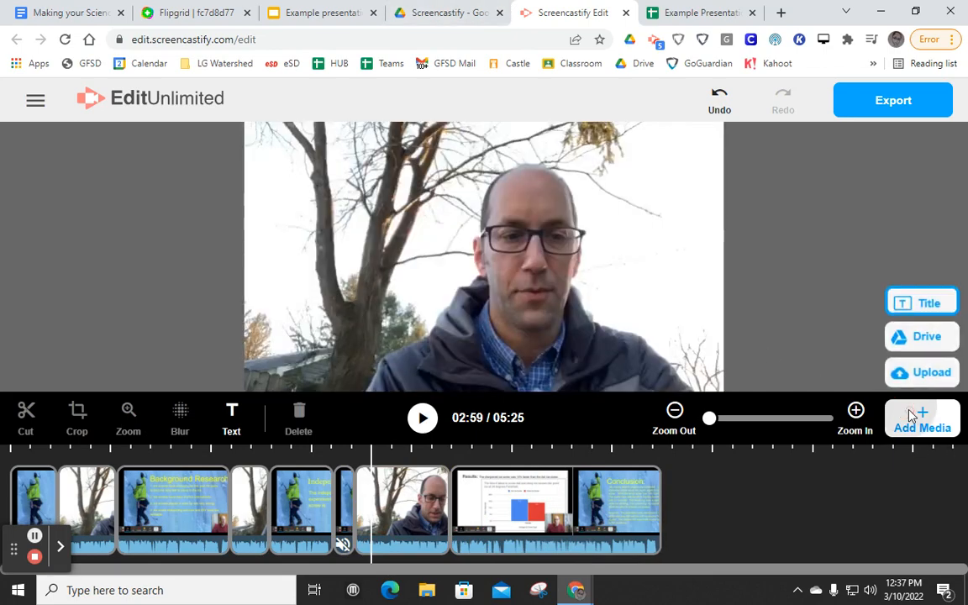
click(911, 338)
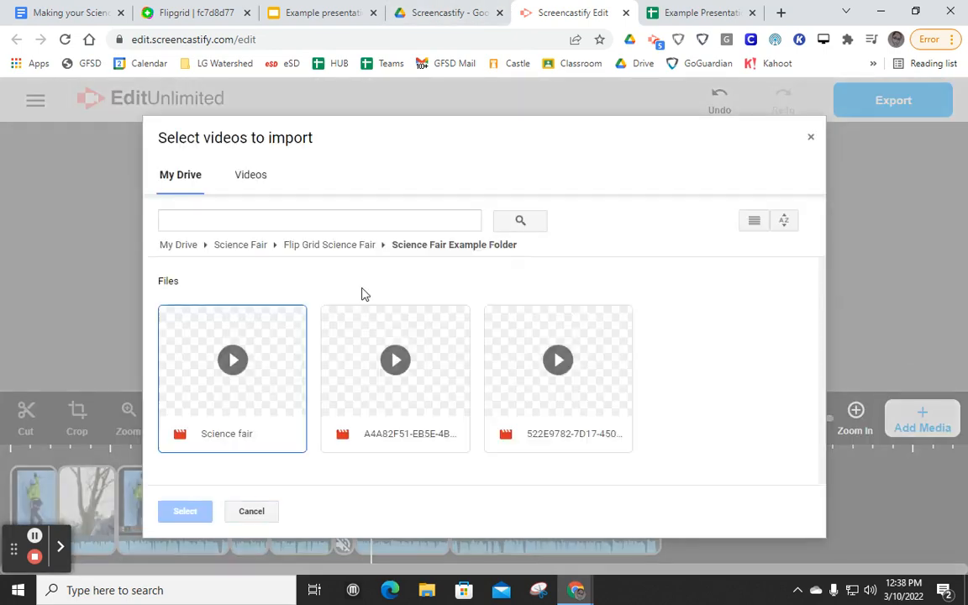
double_click(371, 389)
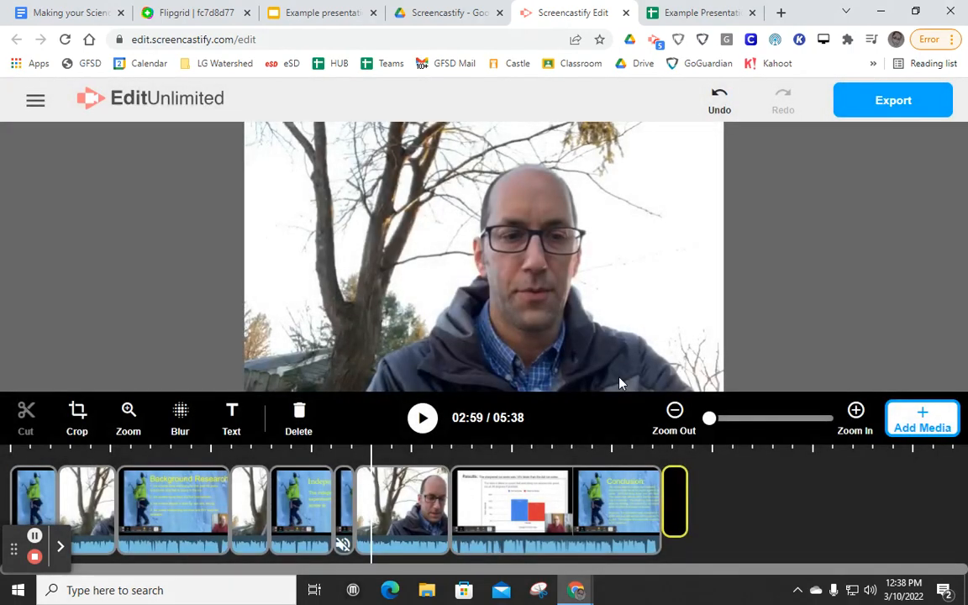
drag(678, 519, 461, 525)
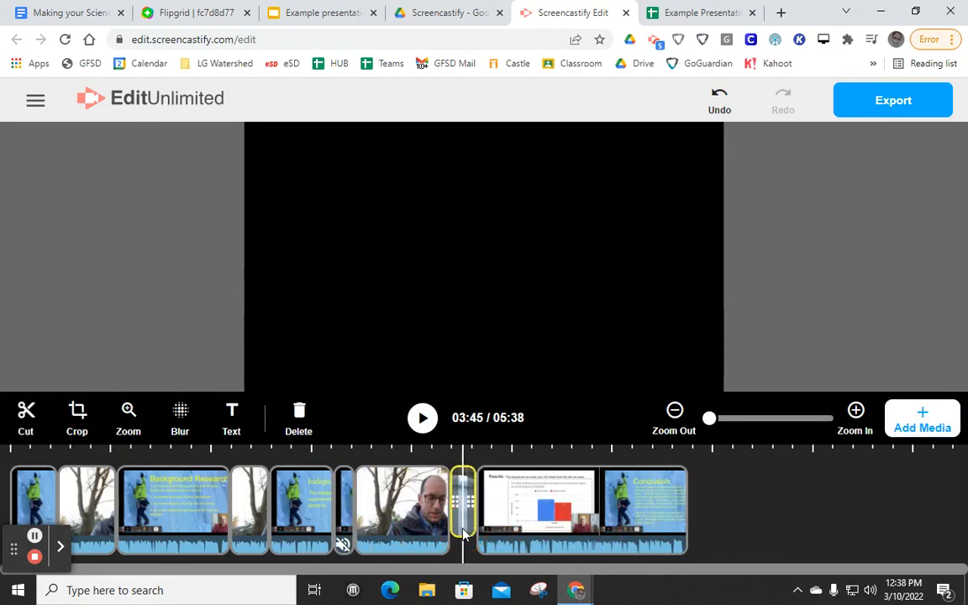
- Import another video from Drive and preview it against the ice screw clip already in the timeline
click(926, 407)
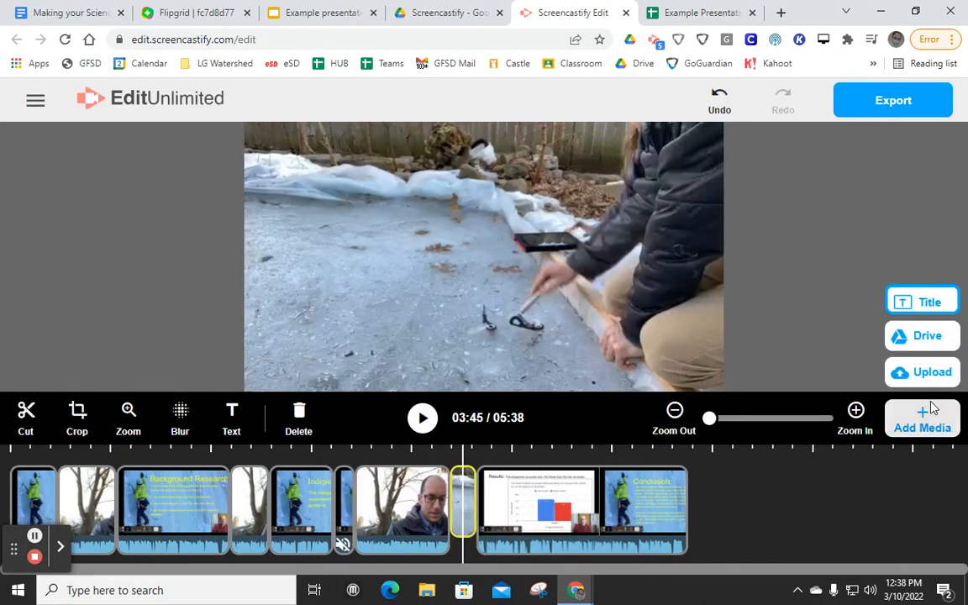
click(924, 339)
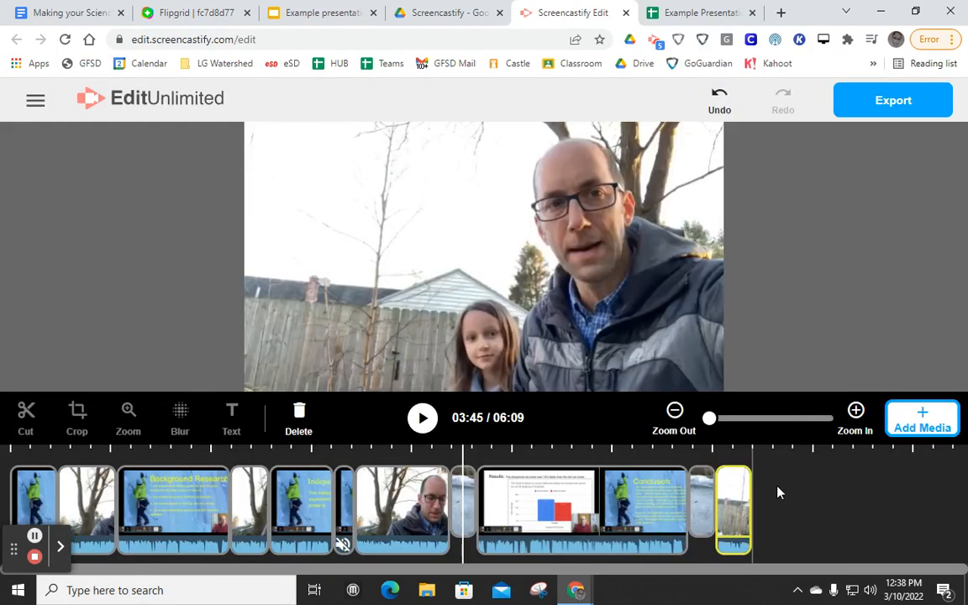
click(713, 504)
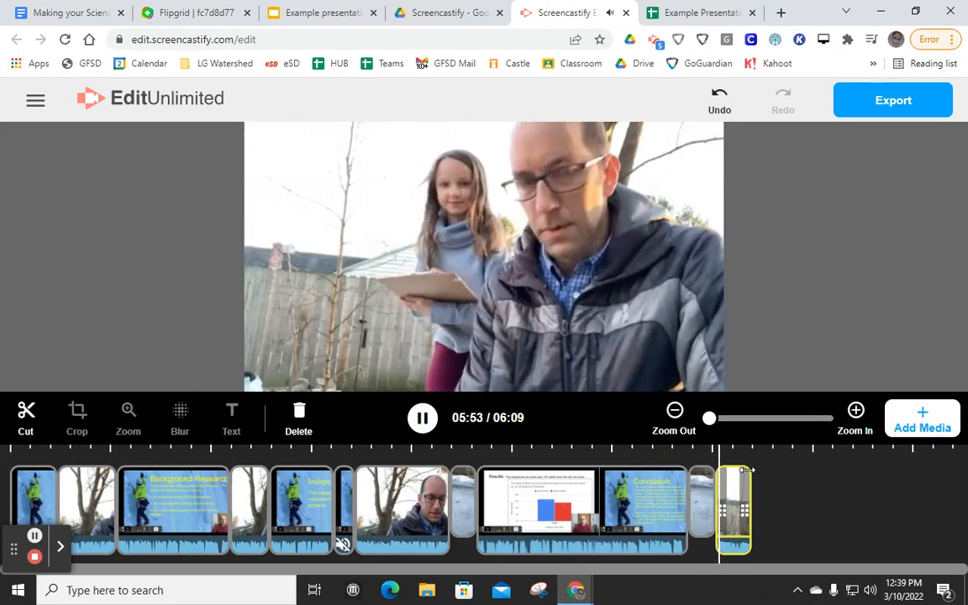
click(736, 495)
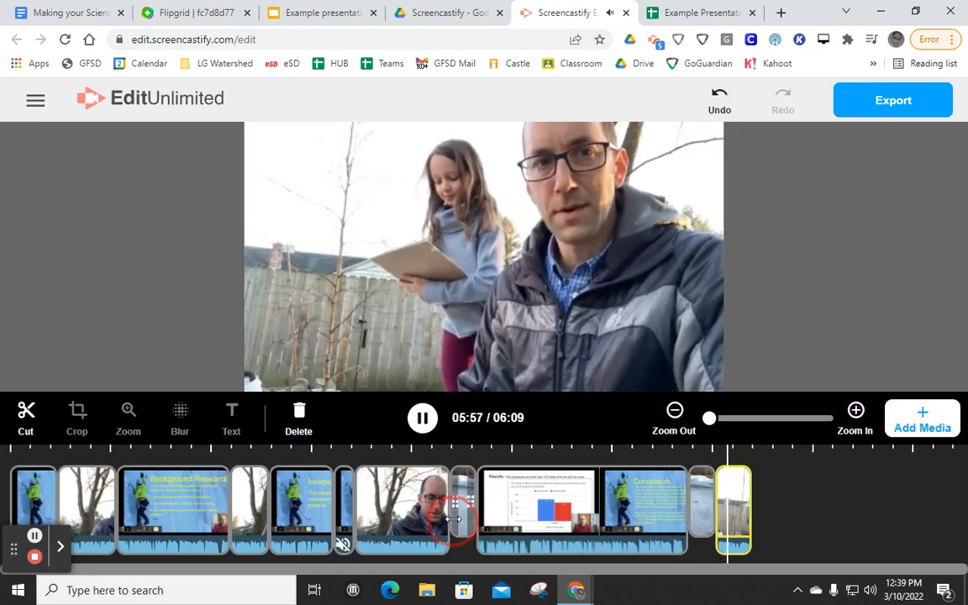
click(452, 519)
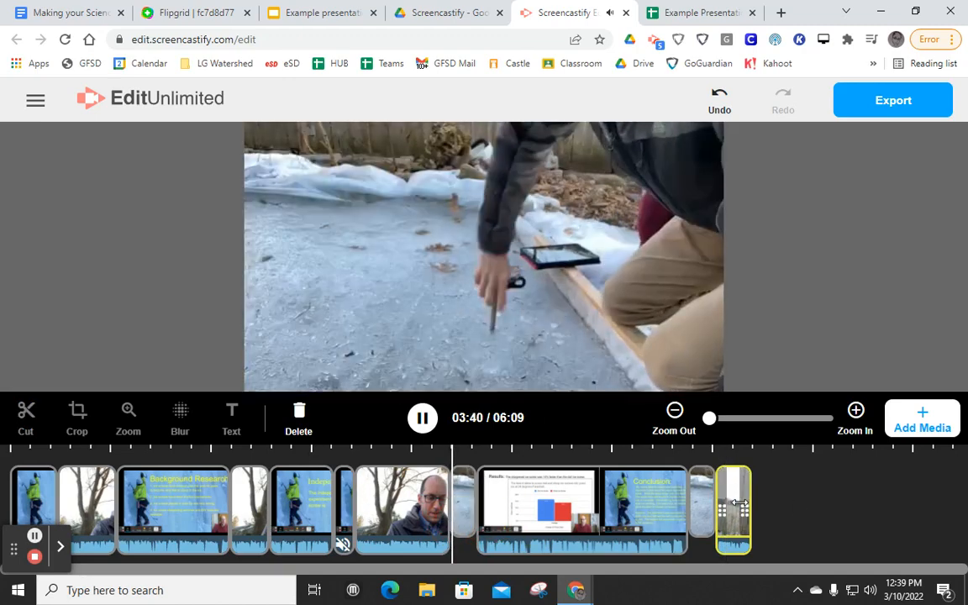
- Move the newly imported fence clip between the outdoor talking clip and the ice screw clip, and play back the sequence
click(738, 502)
click(734, 503)
click(721, 509)
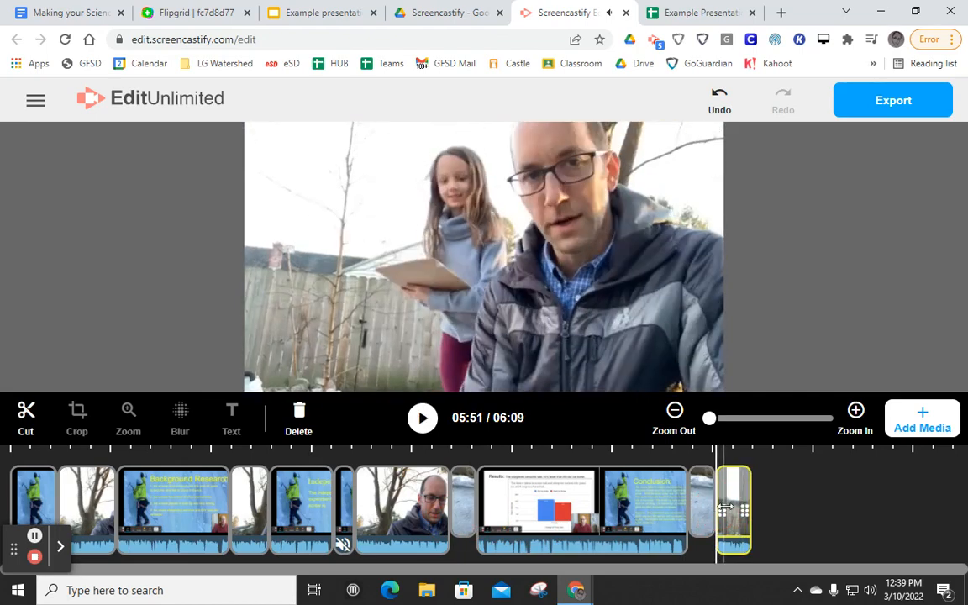
drag(735, 510, 466, 512)
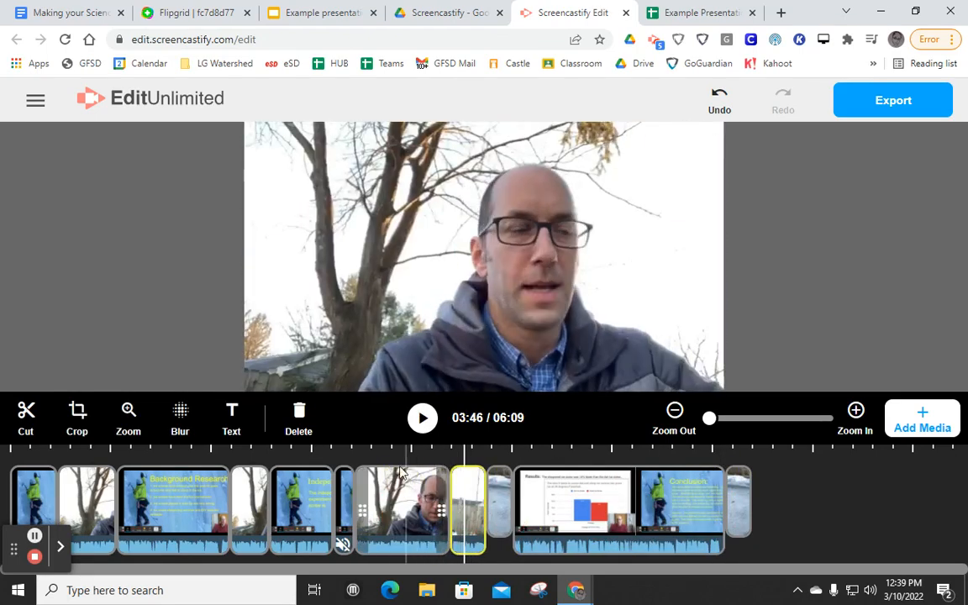
click(426, 456)
key(space)
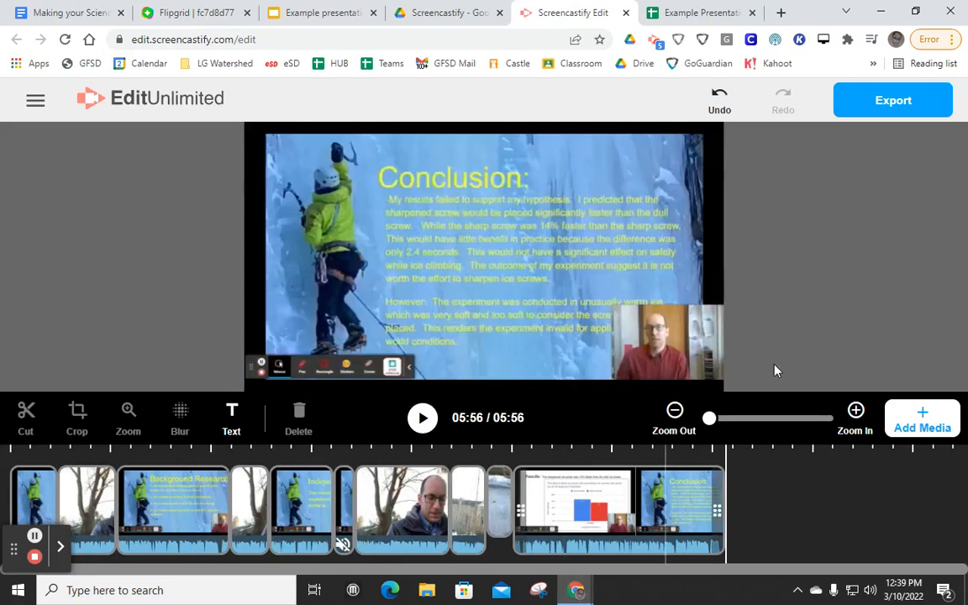
- Export the edited video as an MP4 named "Science Fair Example 2" and download it
click(898, 102)
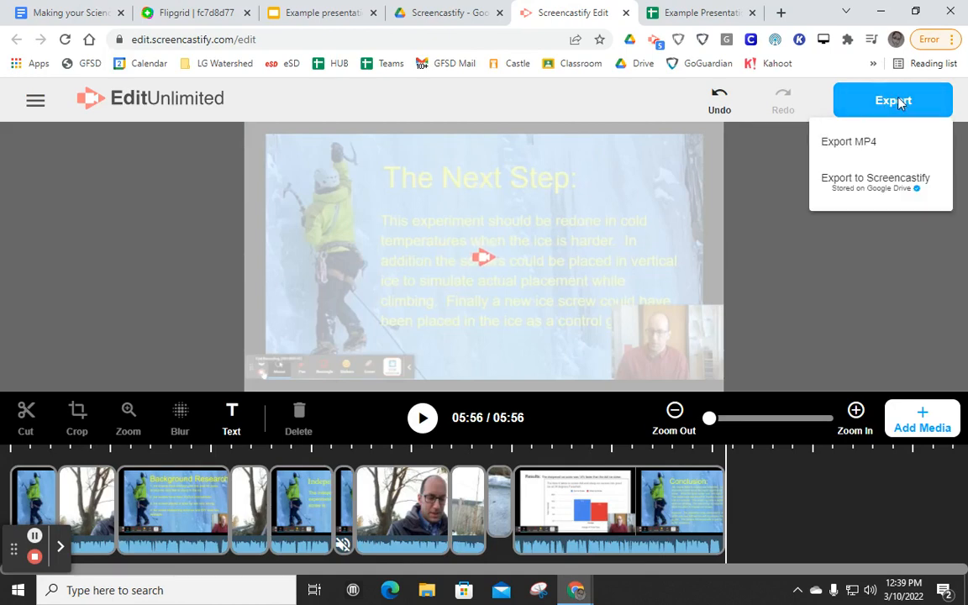
click(852, 143)
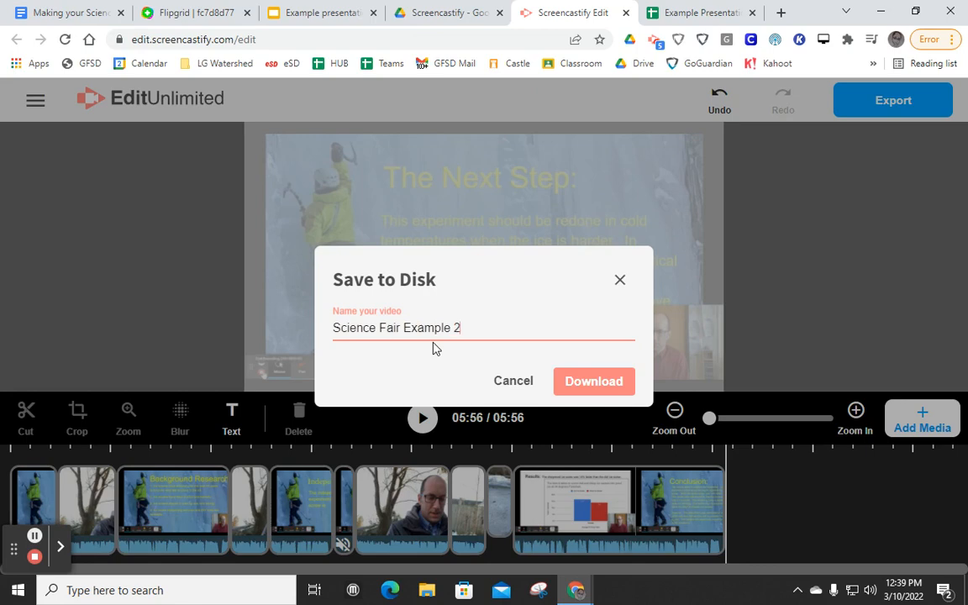
click(597, 387)
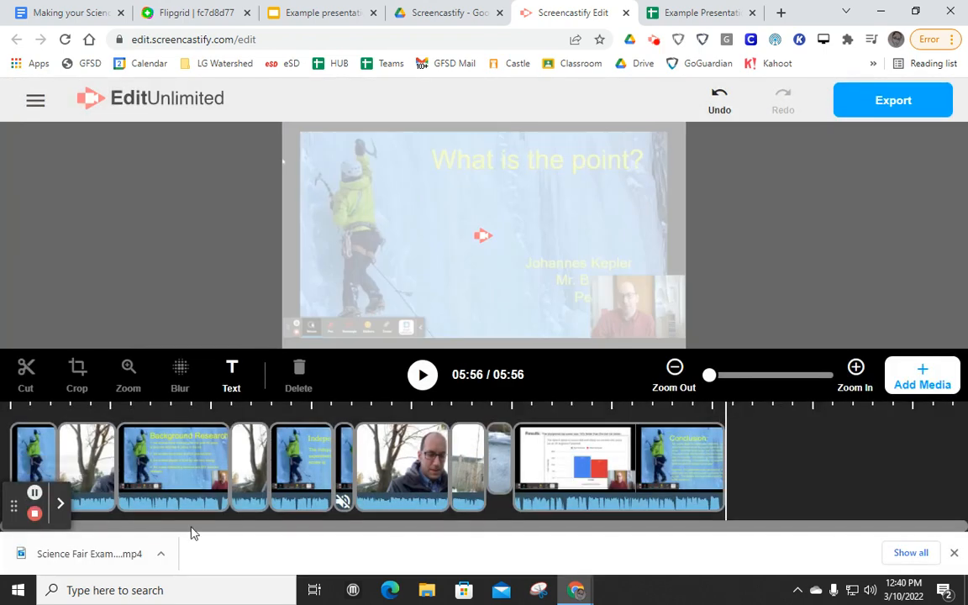
- Open the Science Fair 2022 Flipgrid topic from the instructions document and start adding a response
click(67, 13)
click(436, 352)
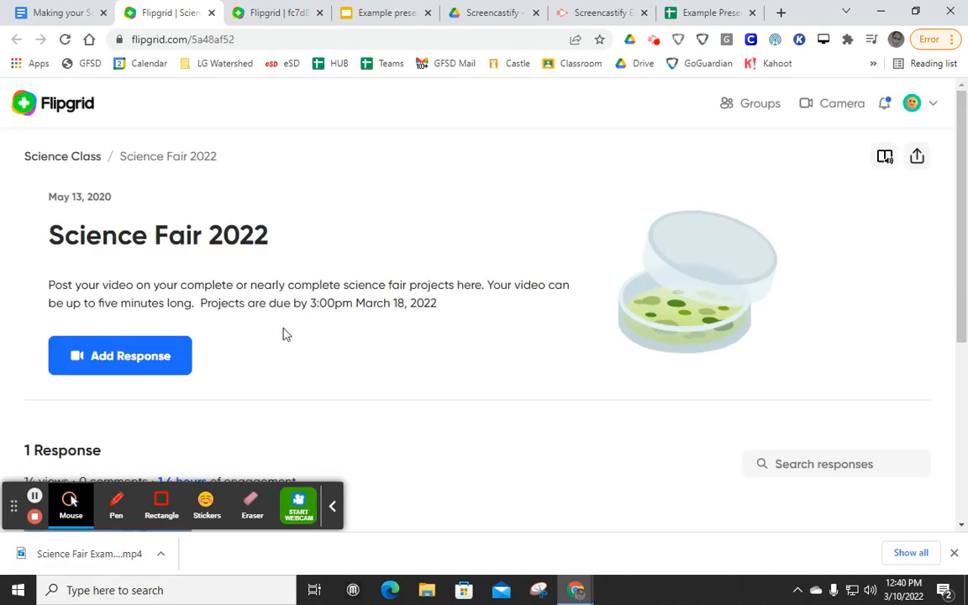
click(140, 368)
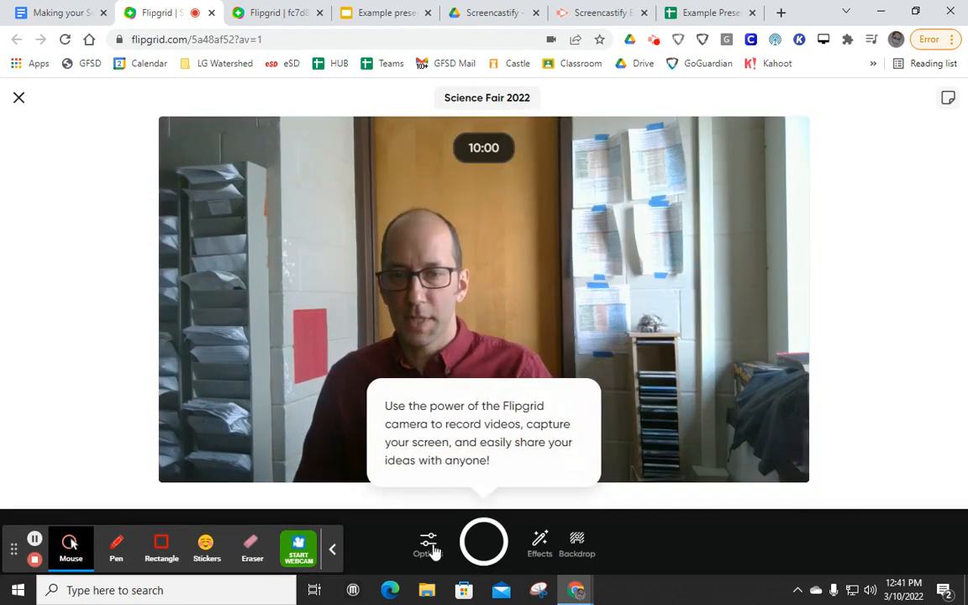
- Upload the "Science Fair Example 2" MP4 from Downloads as the response clip instead of recording one
right_click(432, 546)
click(430, 549)
click(430, 545)
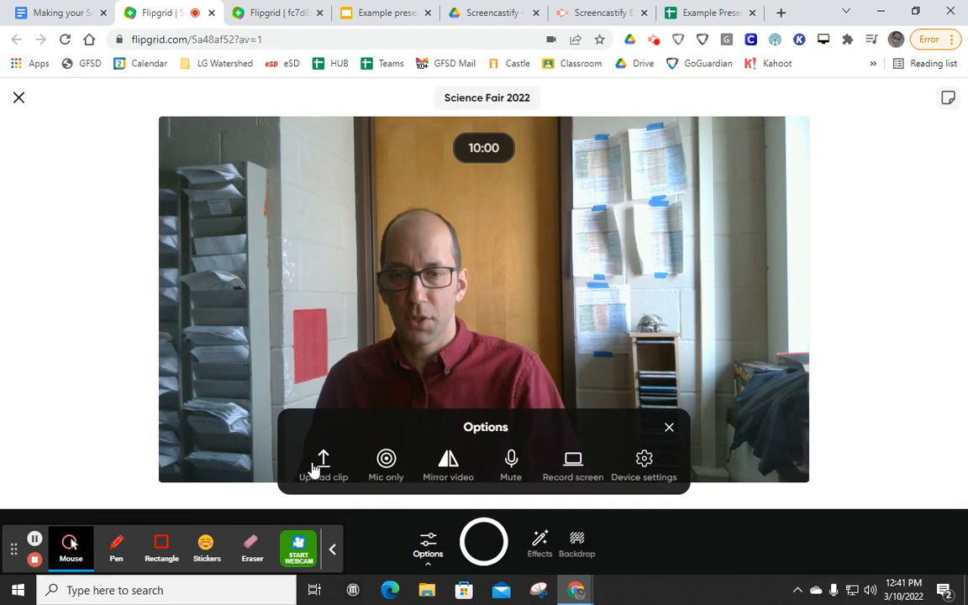
click(320, 462)
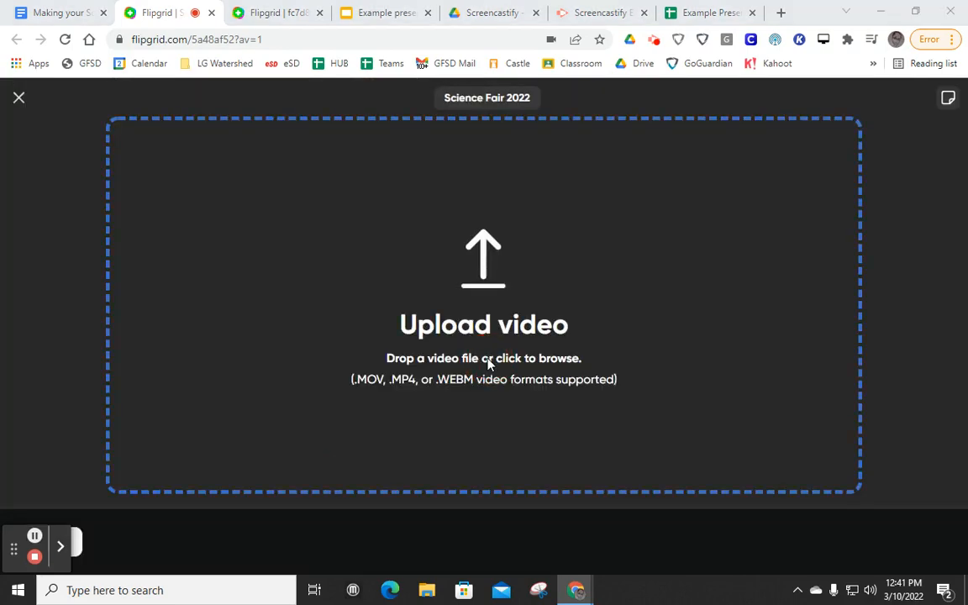
click(487, 364)
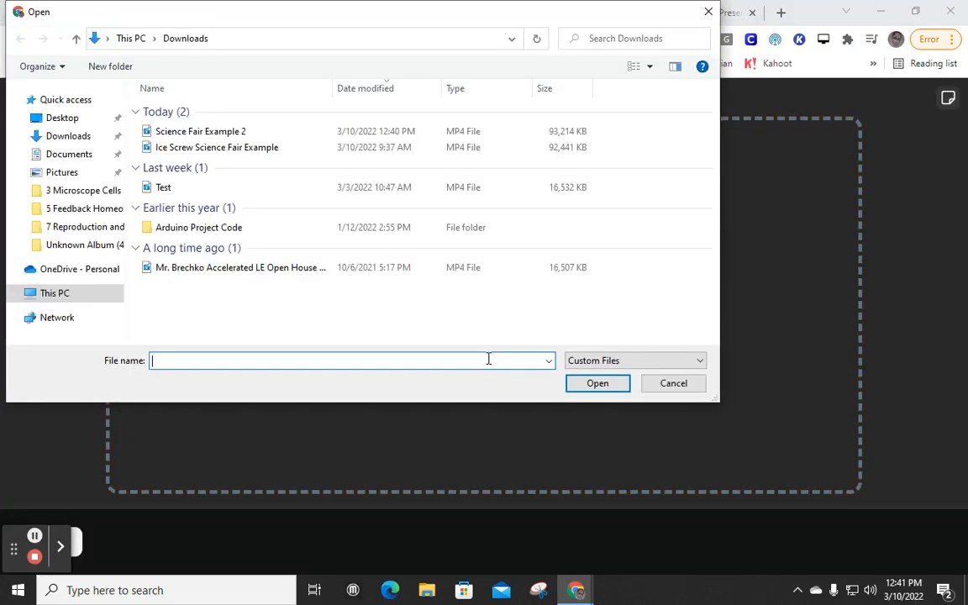
click(194, 132)
click(614, 389)
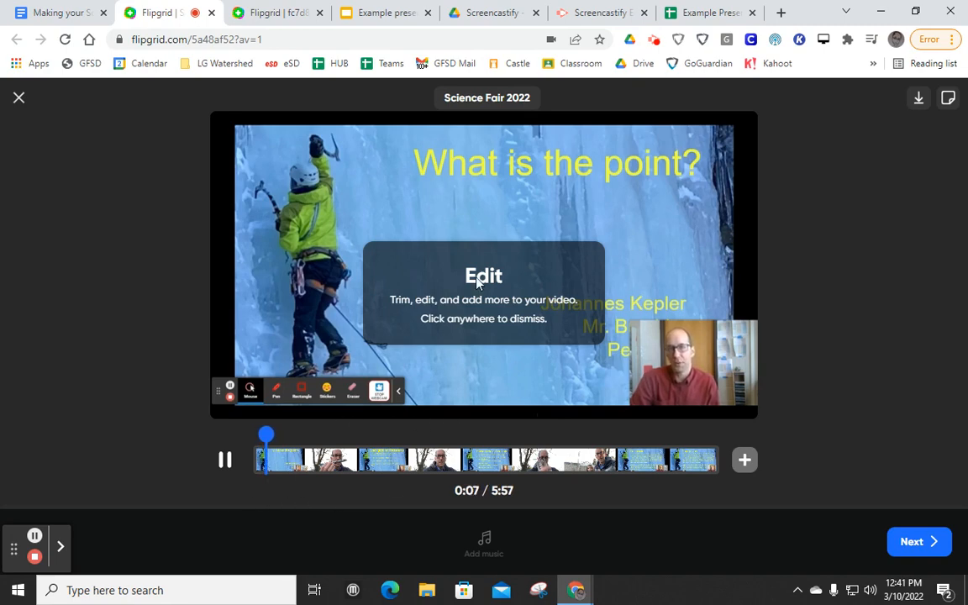
- Continue to posting without trimming the video, and caption it with the presenter's name followed by "Science Fair Project Example 2"
click(492, 304)
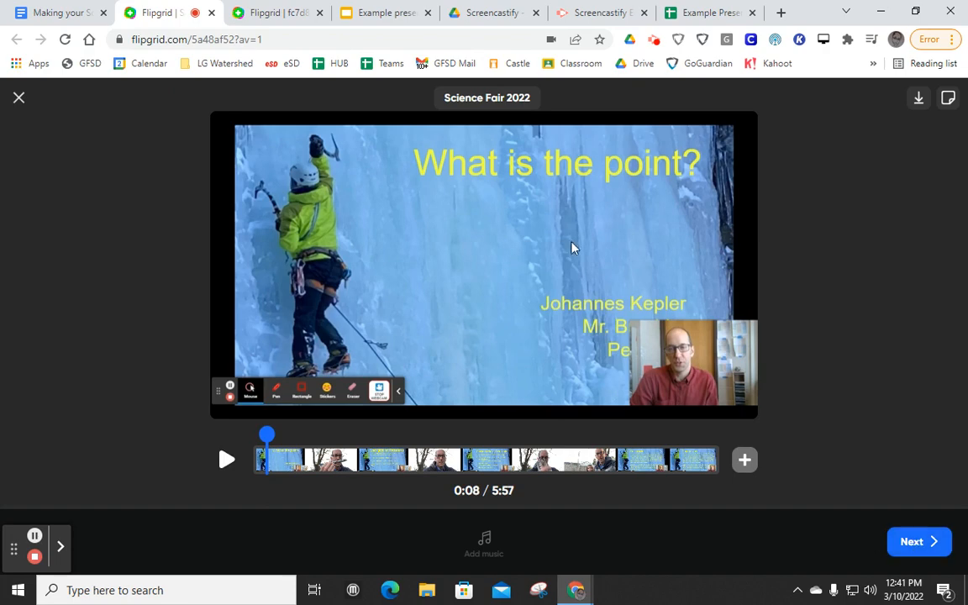
click(916, 545)
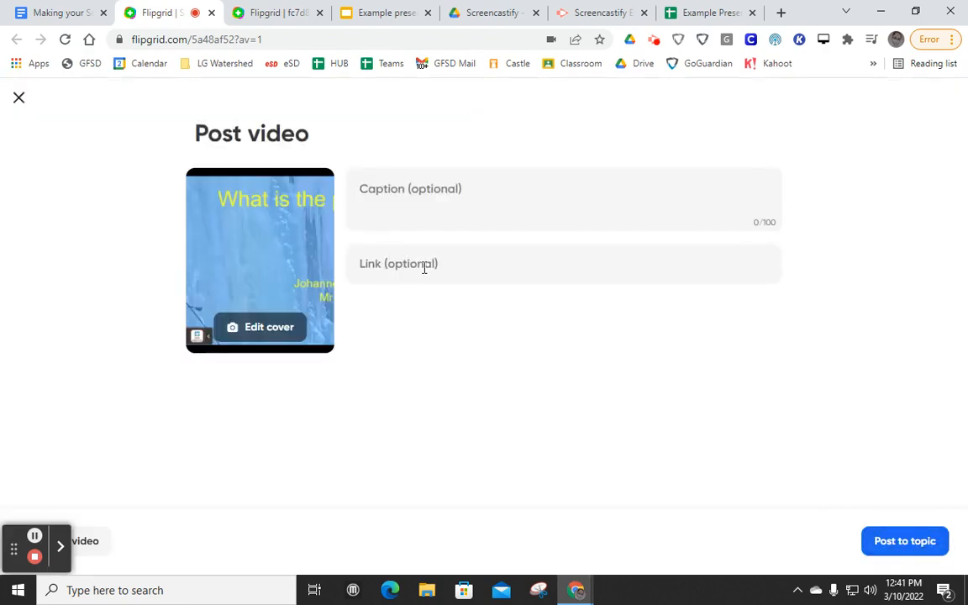
click(384, 190)
text(Br)
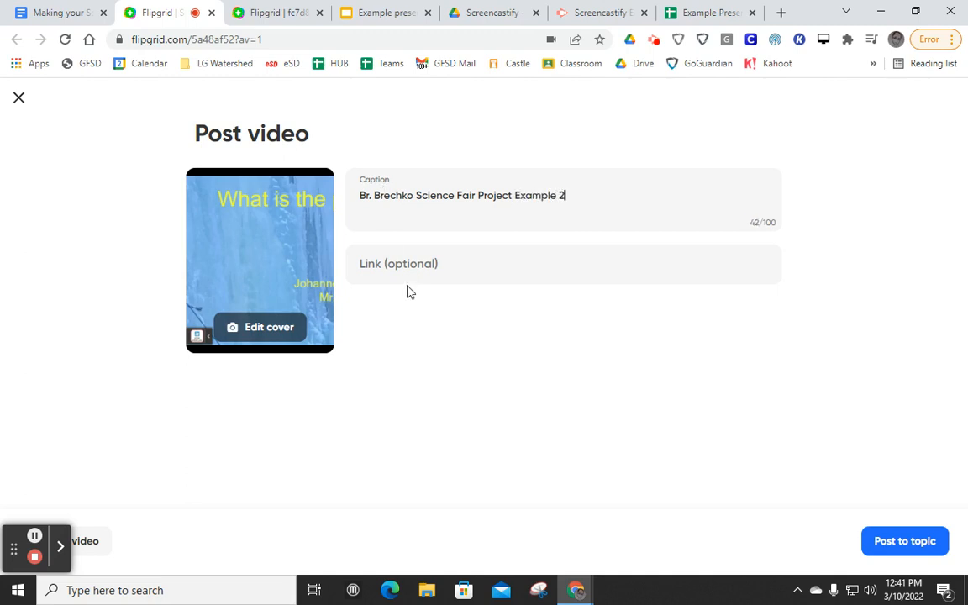
- Copy the sharing link of the "Example presentation" slides for the post's link field
click(385, 275)
click(385, 14)
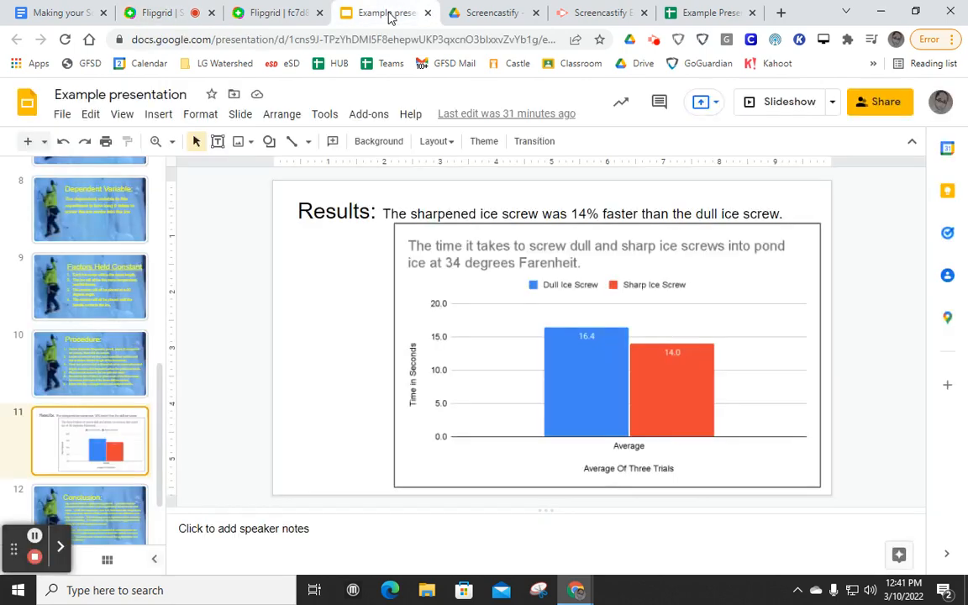
click(875, 102)
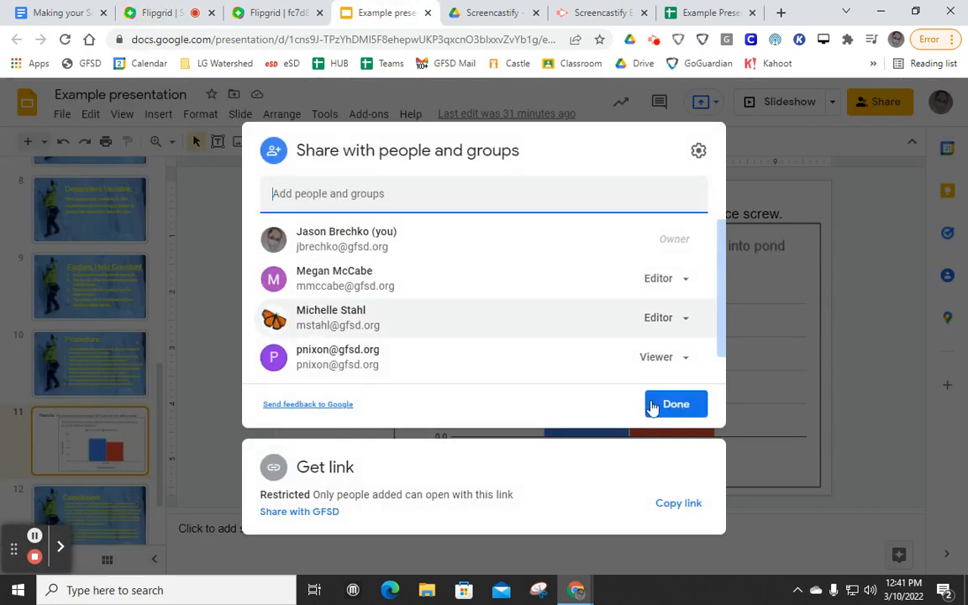
right_click(685, 411)
click(677, 502)
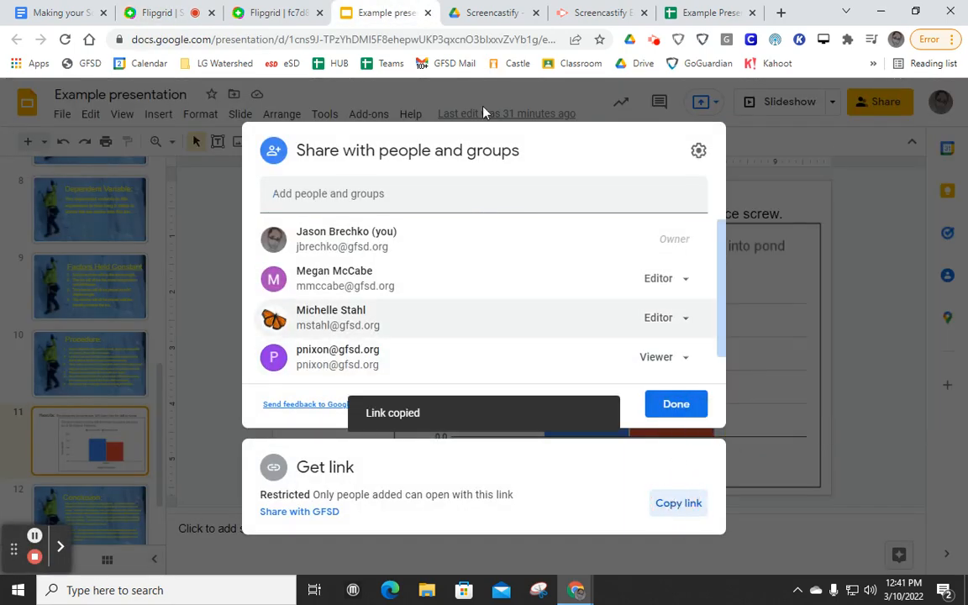
- Add the copied presentation link to the Flipgrid video post and post it to the topic
click(290, 15)
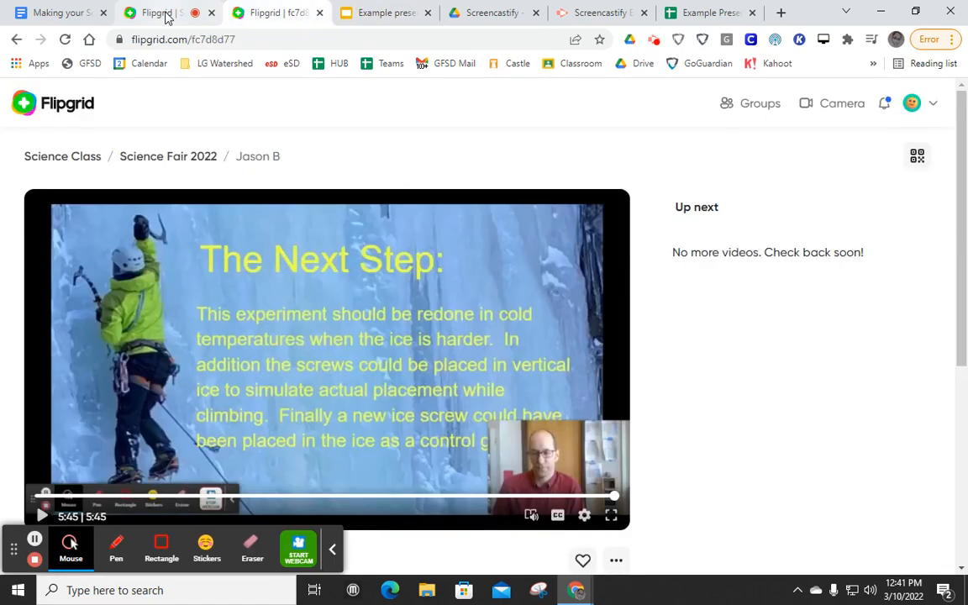
click(152, 13)
click(397, 267)
key(ctrl+v)
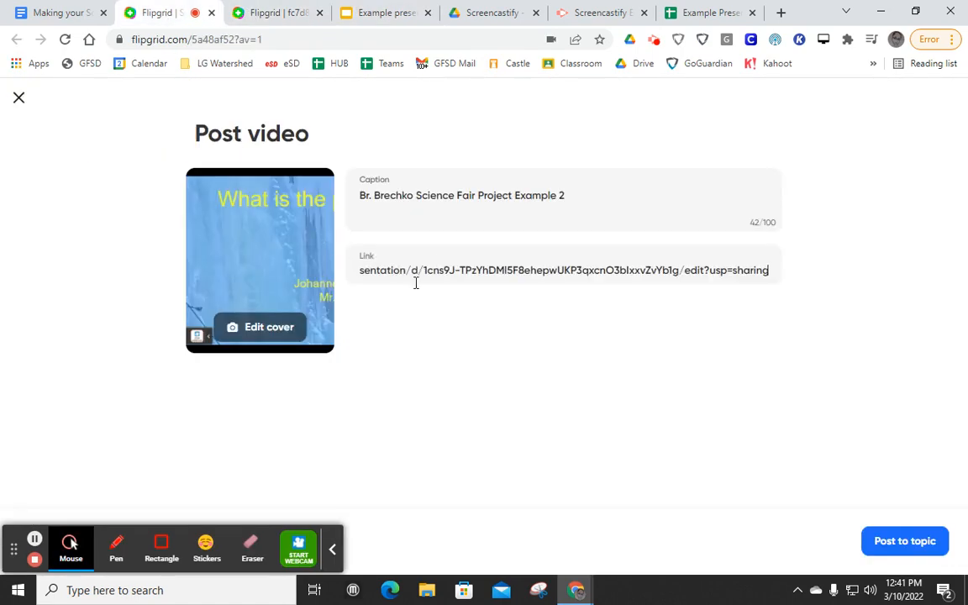
click(896, 542)
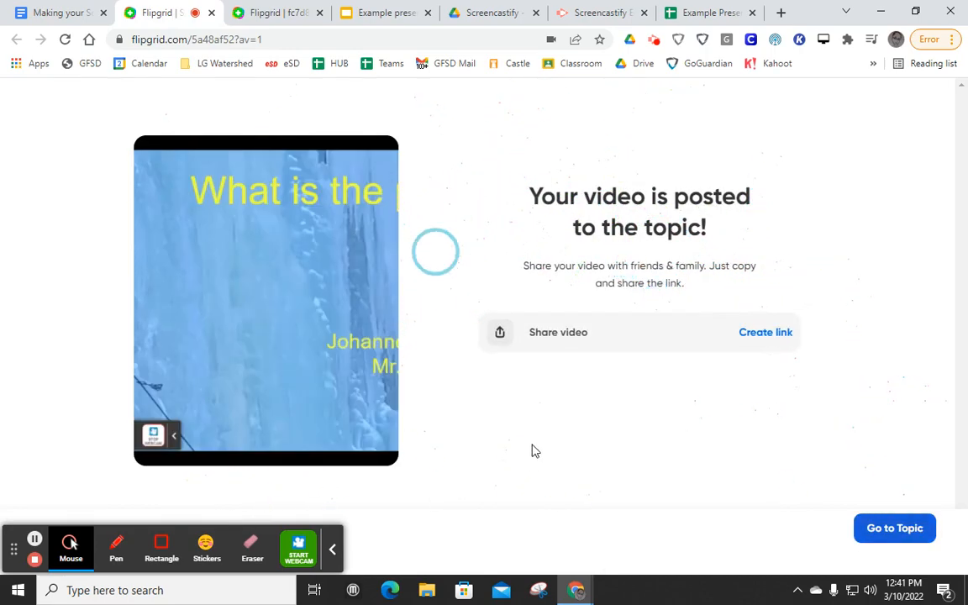
- Return to the Science Fair 2022 topic and look through its list of responses
click(894, 528)
scroll(236, 412, down, 3)
scroll(236, 412, down, 1)
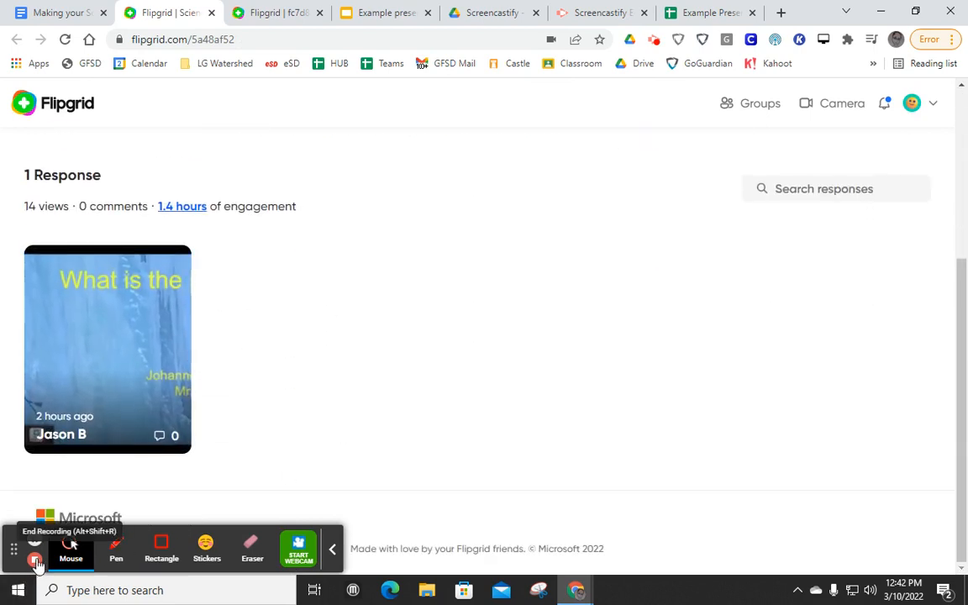